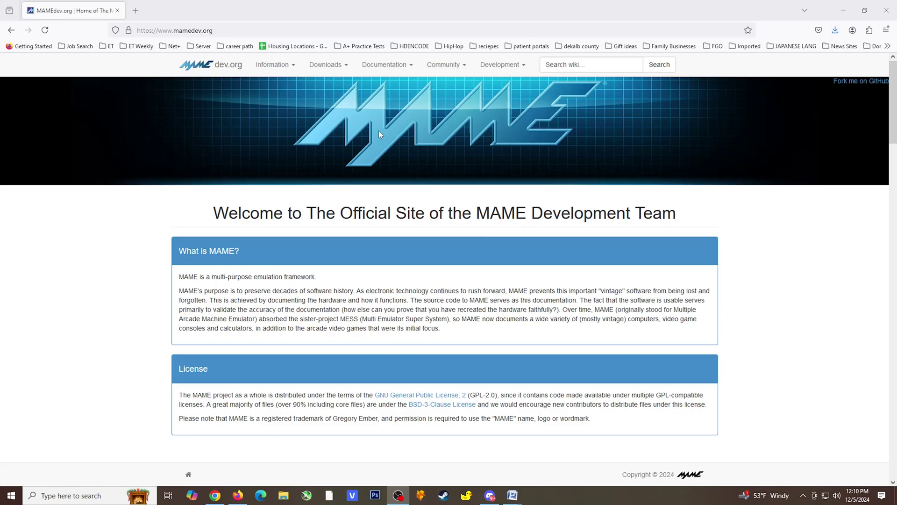
# Step: Download the 64-bit Windows binary package mame0272b_64bit.exe from the MAME latest release page
pyautogui.click(344, 66)
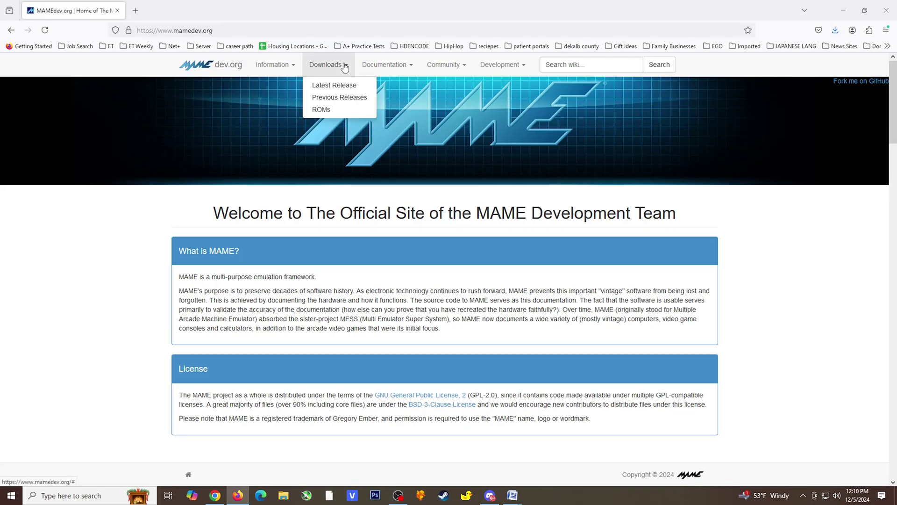
pyautogui.click(333, 88)
pyautogui.scroll(-2, 386, 143)
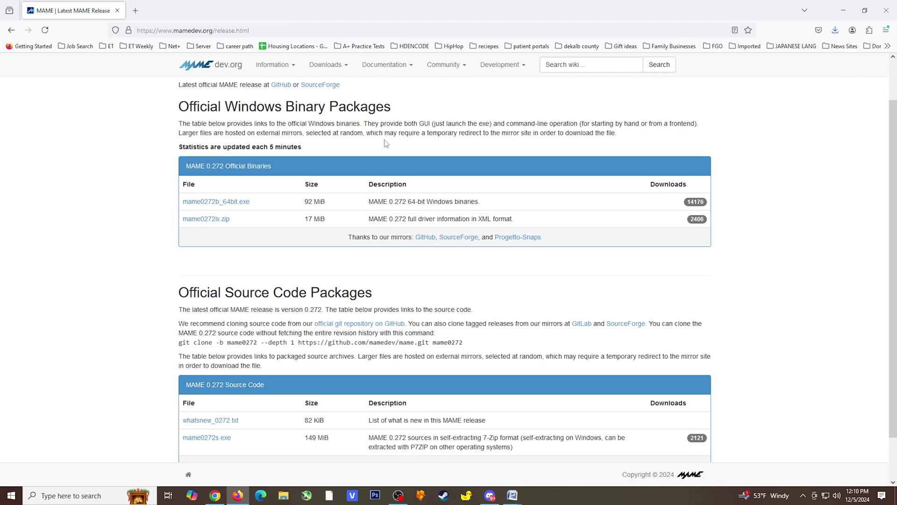
pyautogui.scroll(-2, 386, 144)
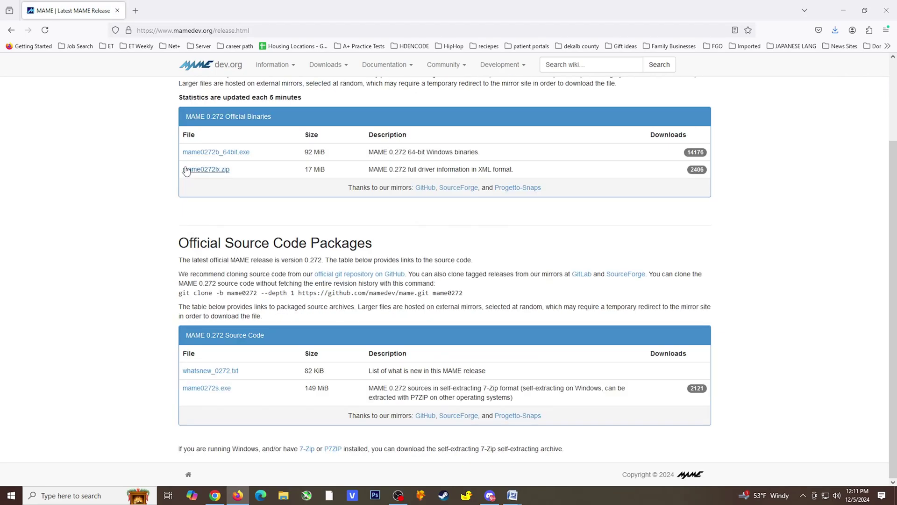
pyautogui.click(235, 154)
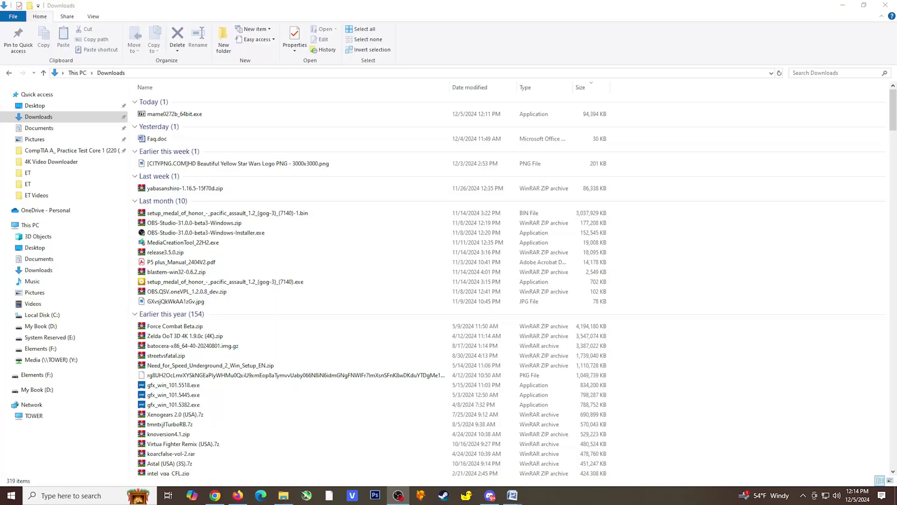
# Step: Run the downloaded mame0272b_64bit.exe from the Downloads folder, allowing it past the Windows SmartScreen block
pyautogui.click(182, 116)
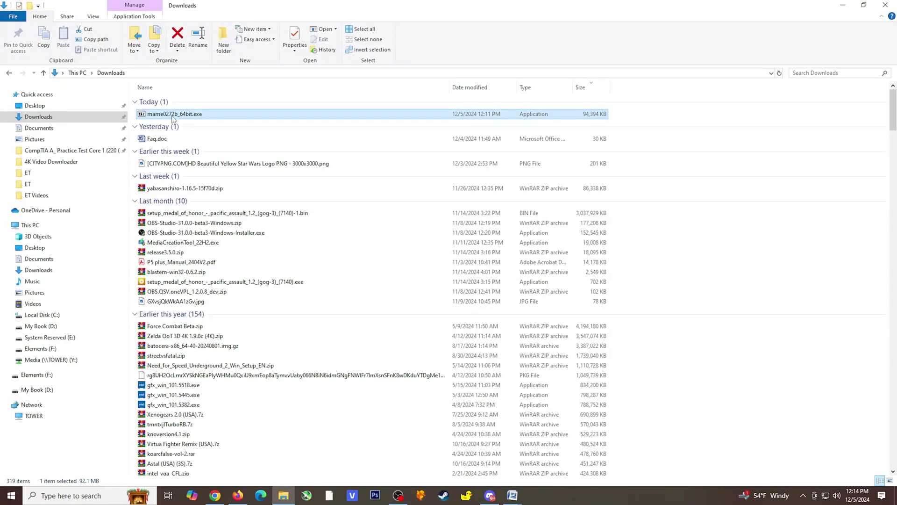
pyautogui.doubleClick(160, 115)
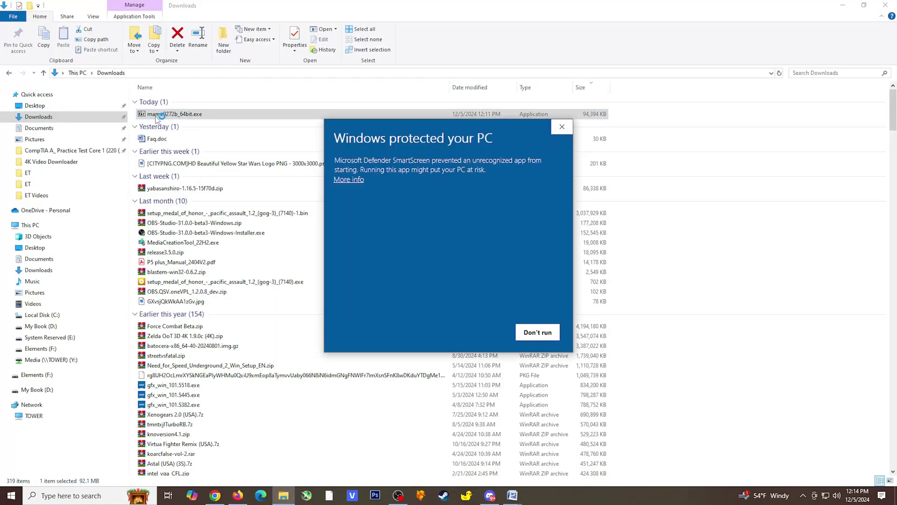
pyautogui.click(355, 181)
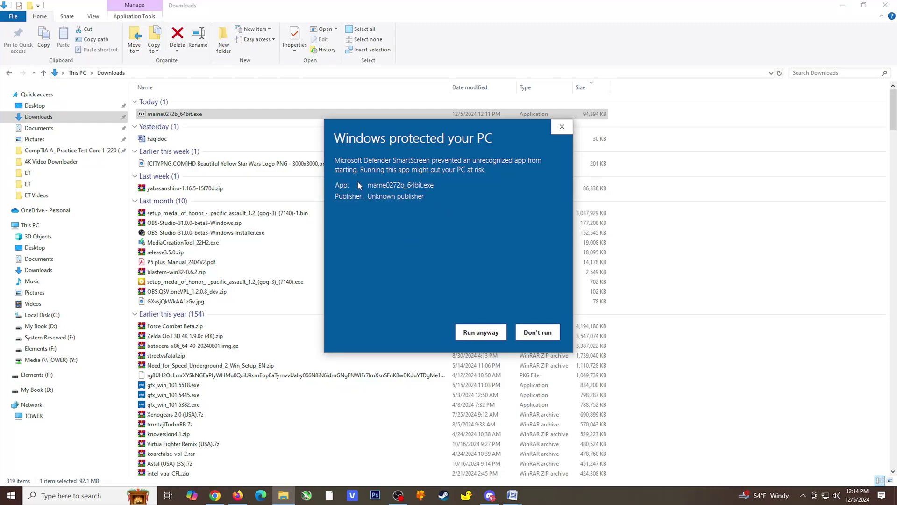
pyautogui.click(481, 334)
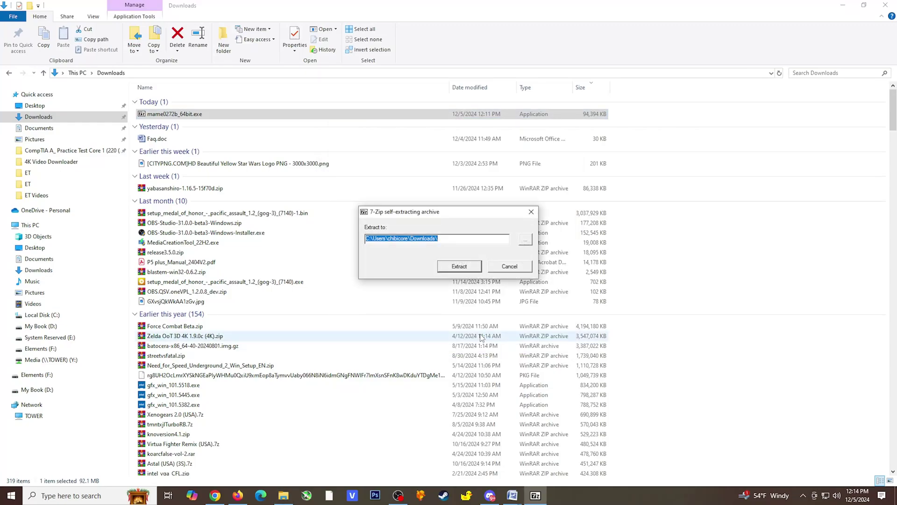
# Step: Extract the archive into a MAME subfolder inside the emulator folder on drive C
pyautogui.click(524, 243)
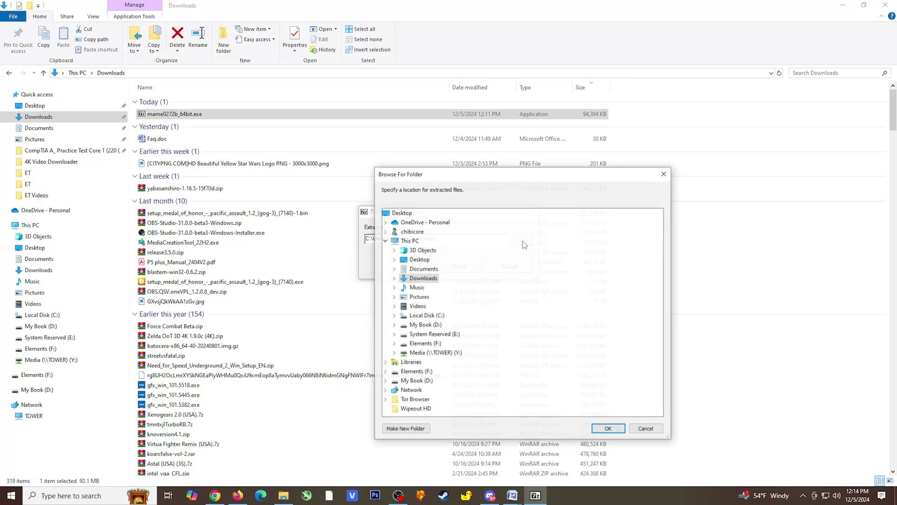
pyautogui.doubleClick(456, 344)
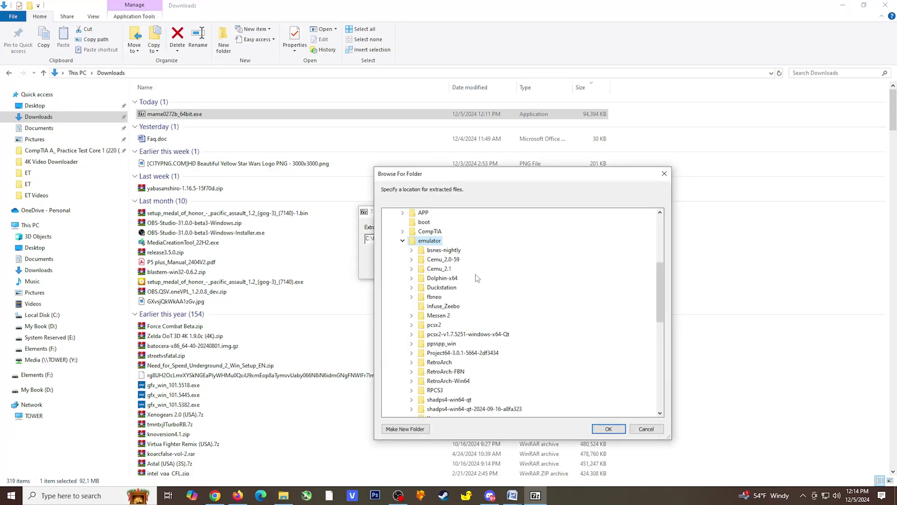
pyautogui.click(609, 429)
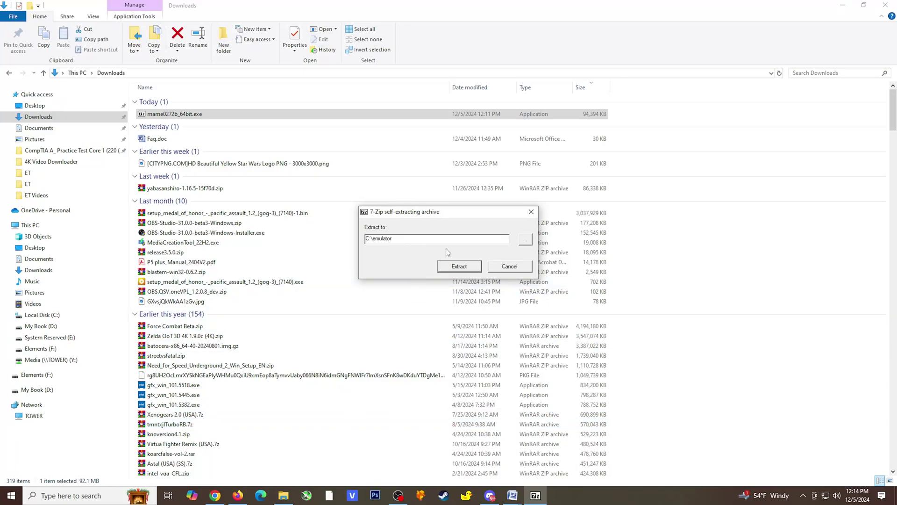
pyautogui.write('MAME')
pyautogui.click(459, 266)
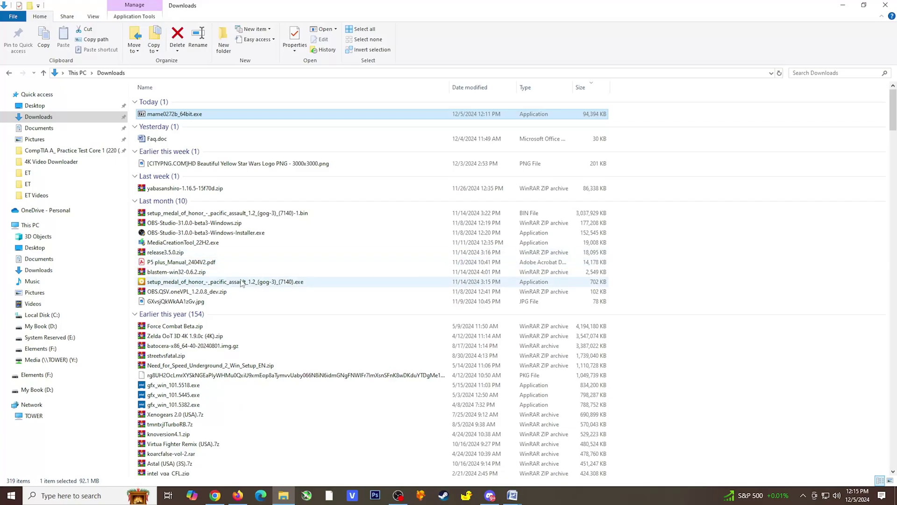
# Step: Browse to C:\emulator\MAME and examine the contents of its samples and hash folders
pyautogui.click(60, 316)
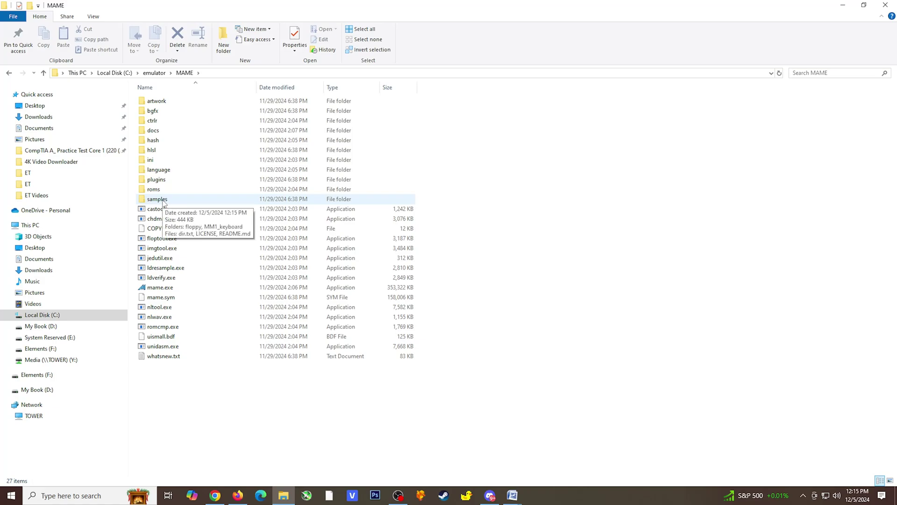
pyautogui.doubleClick(163, 200)
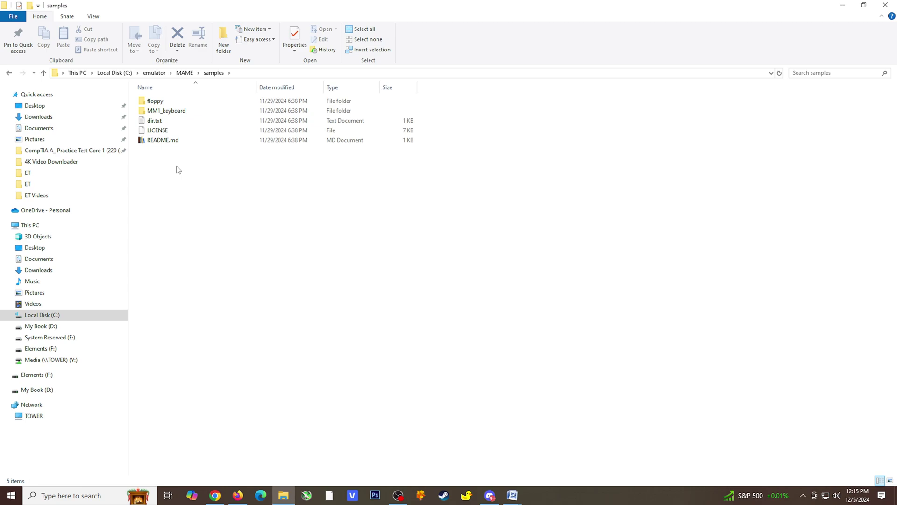
pyautogui.press('BackSpace')
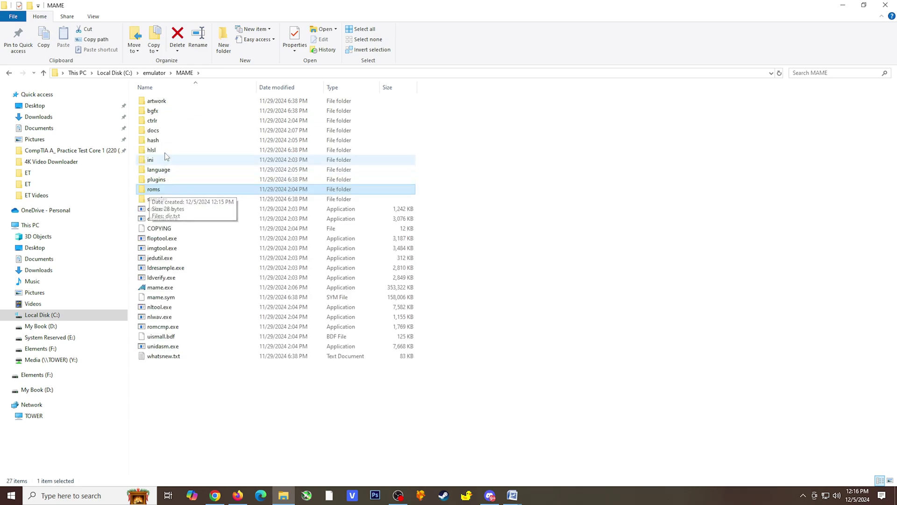
pyautogui.doubleClick(152, 145)
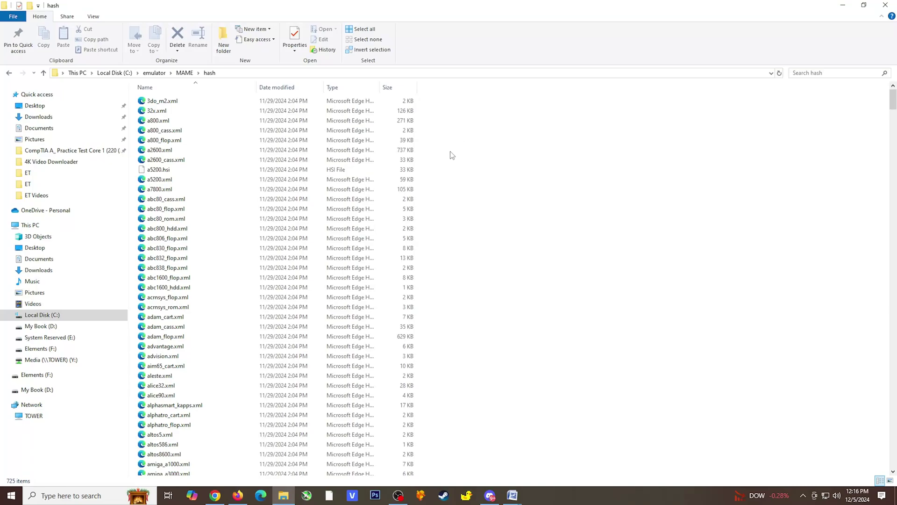
pyautogui.scroll(-4, 452, 157)
pyautogui.scroll(-3, 450, 160)
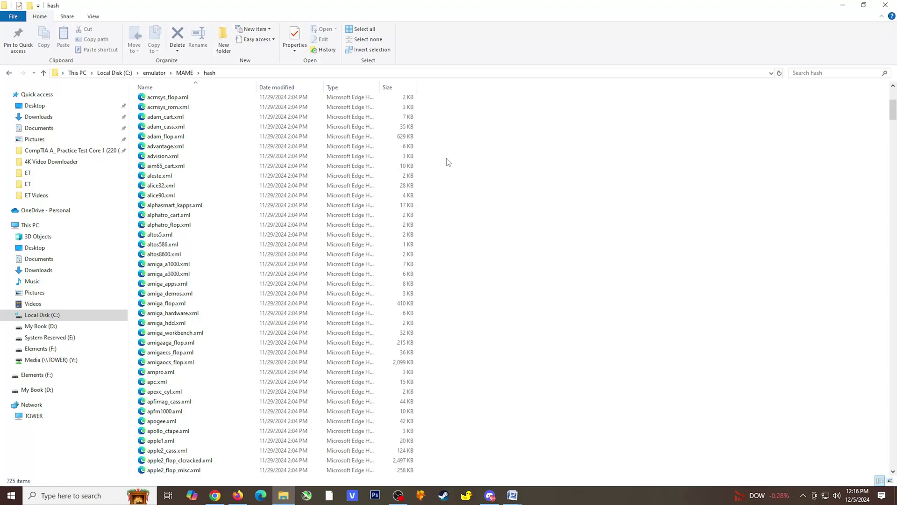
pyautogui.scroll(-1, 447, 163)
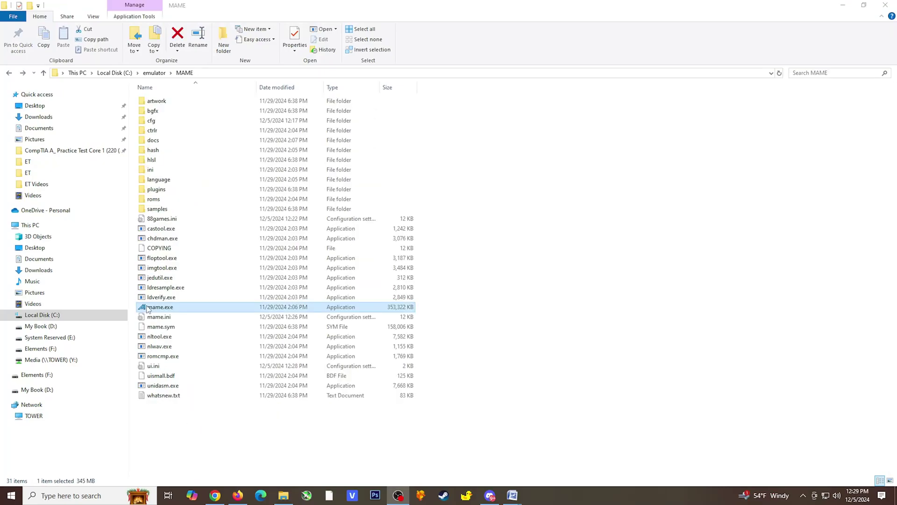
# Step: Launch mame.exe from the MAME folder and open the ROMs folder configuration in the general settings
pyautogui.doubleClick(159, 308)
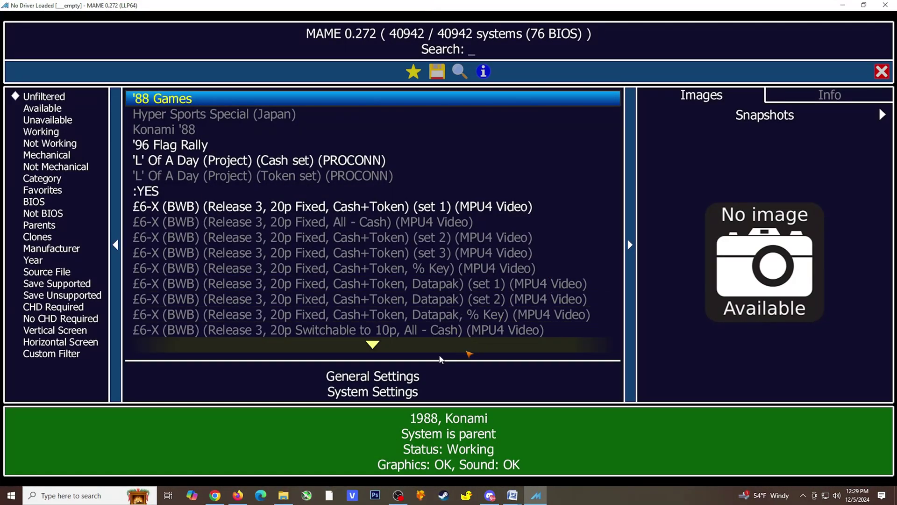
pyautogui.click(385, 379)
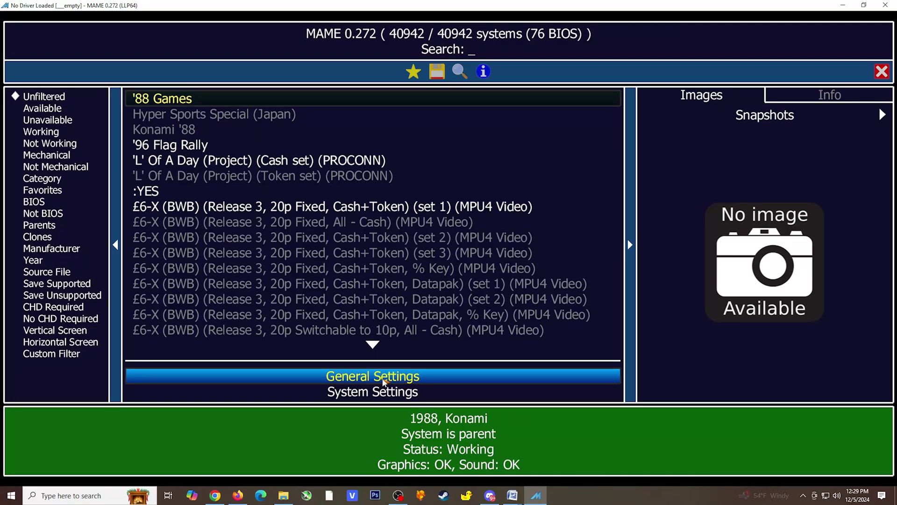
pyautogui.click(384, 378)
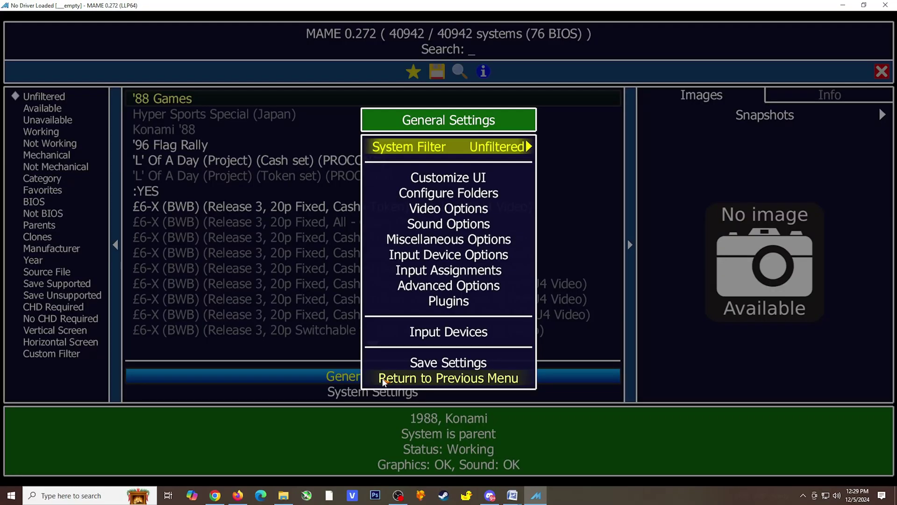
pyautogui.click(471, 196)
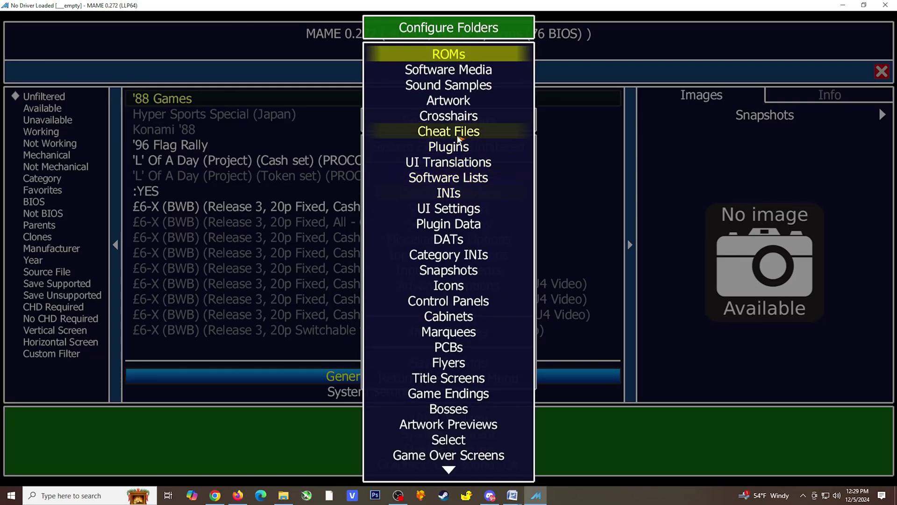
pyautogui.click(454, 57)
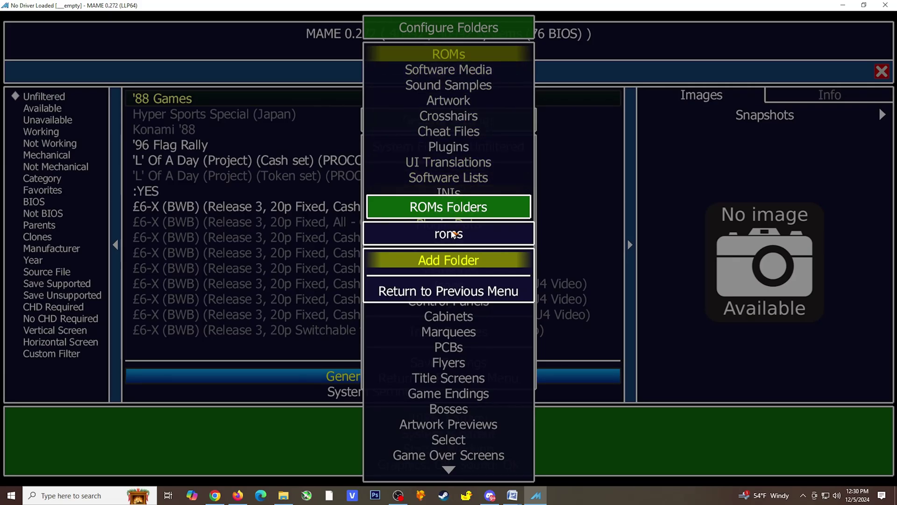
# Step: Add F:\ROMS\ARC\MAME\270 Tested as a ROMs folder
pyautogui.click(456, 265)
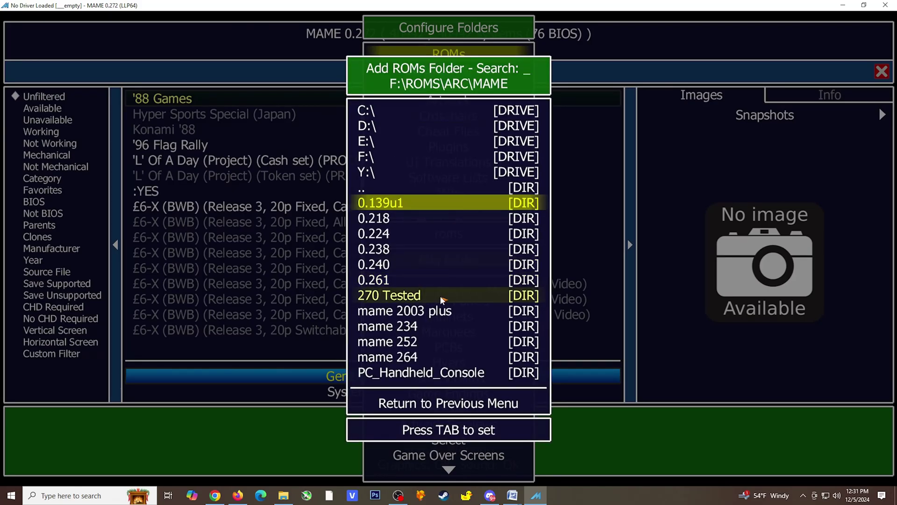
pyautogui.click(449, 295)
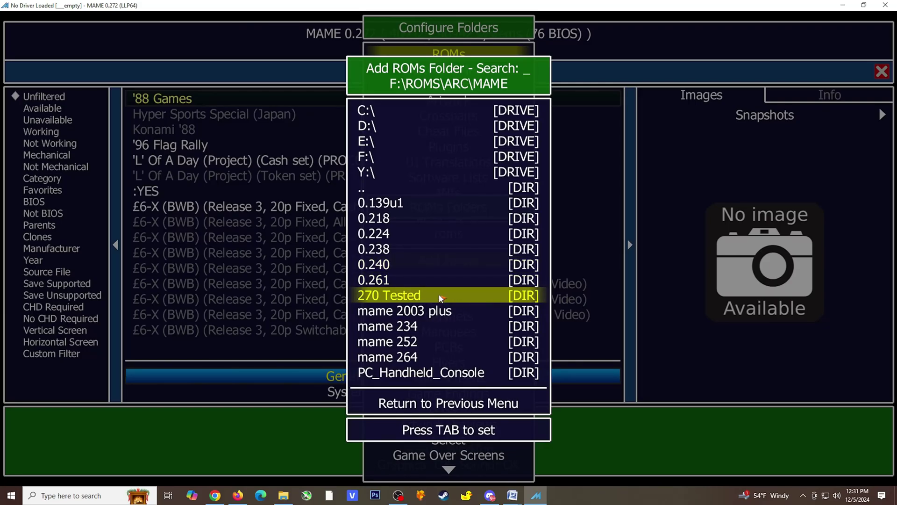
pyautogui.click(430, 299)
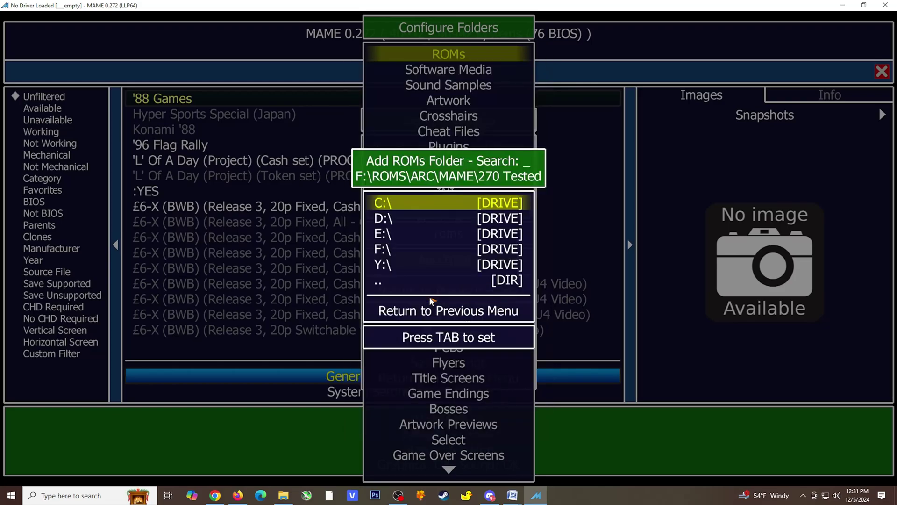
pyautogui.press('Tab')
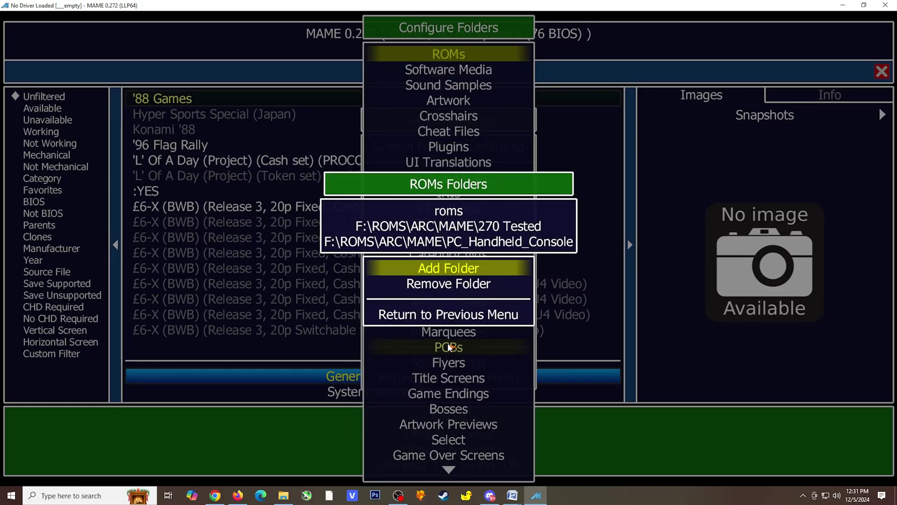
# Step: Leave the folder configuration, save the general settings and return to the system list
pyautogui.click(457, 319)
pyautogui.scroll(-11, 448, 378)
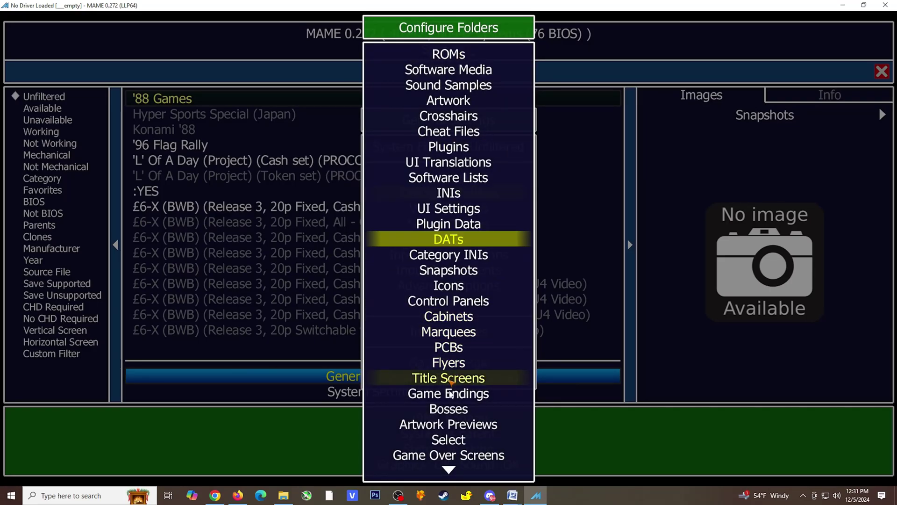
pyautogui.scroll(-1, 447, 399)
pyautogui.scroll(3, 448, 399)
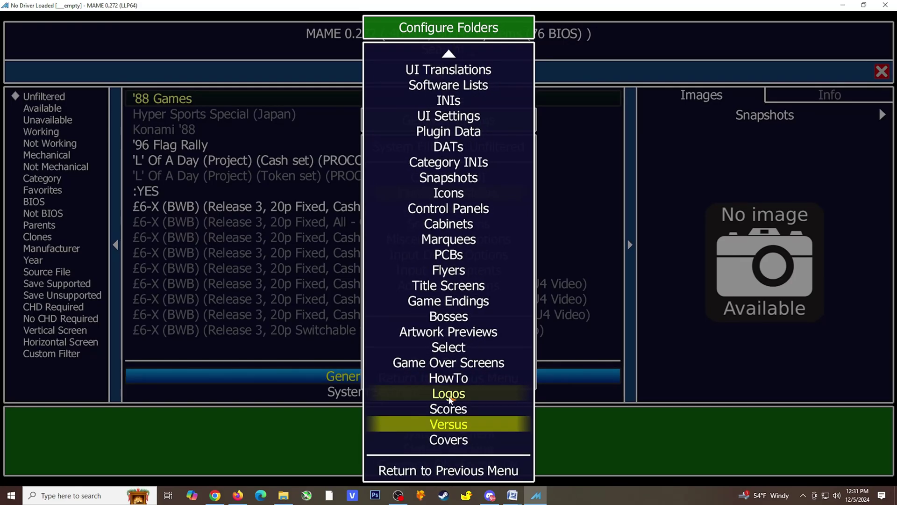
pyautogui.click(459, 471)
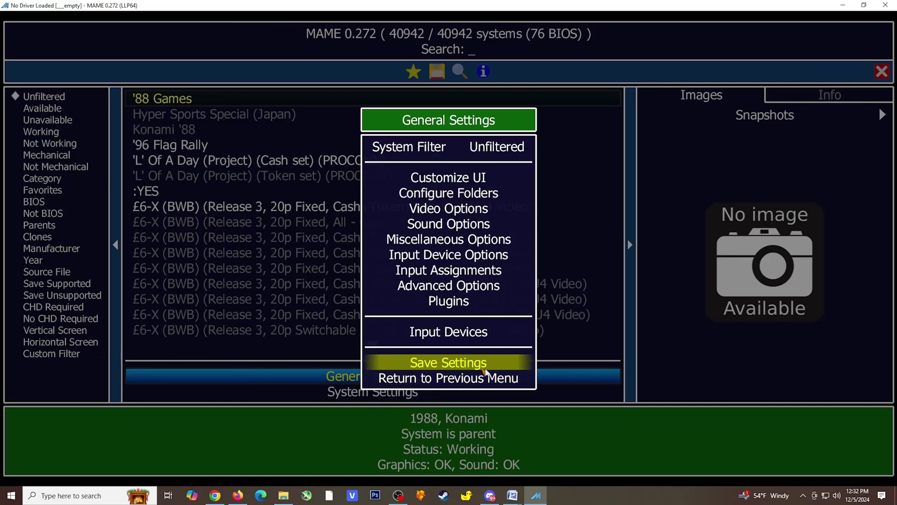
pyautogui.click(458, 366)
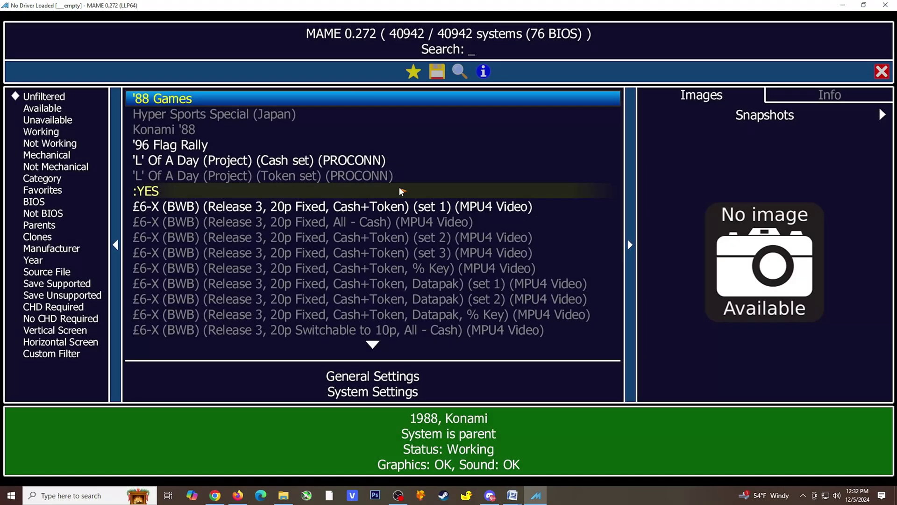
pyautogui.click(453, 383)
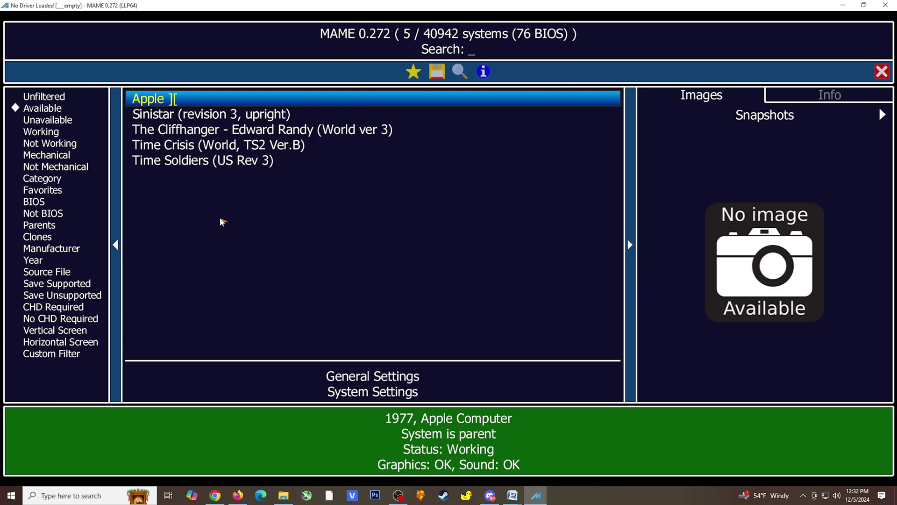
# Step: Check the system details of Time Crisis (World, TS2 Ver.B) and Time Soldiers (US Rev 3) among the available systems
pyautogui.click(280, 148)
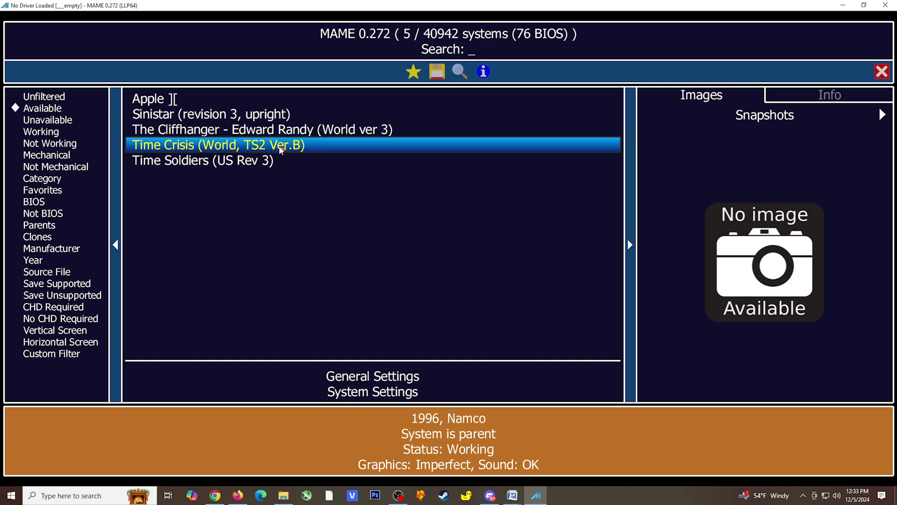
pyautogui.click(251, 164)
pyautogui.click(273, 147)
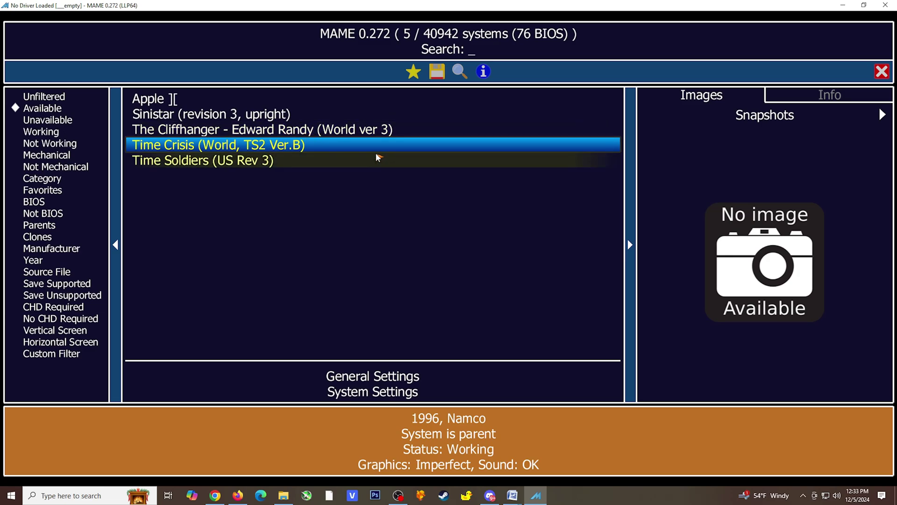
# Step: Review the general input assignments for the user interface and return to the general settings
pyautogui.click(373, 377)
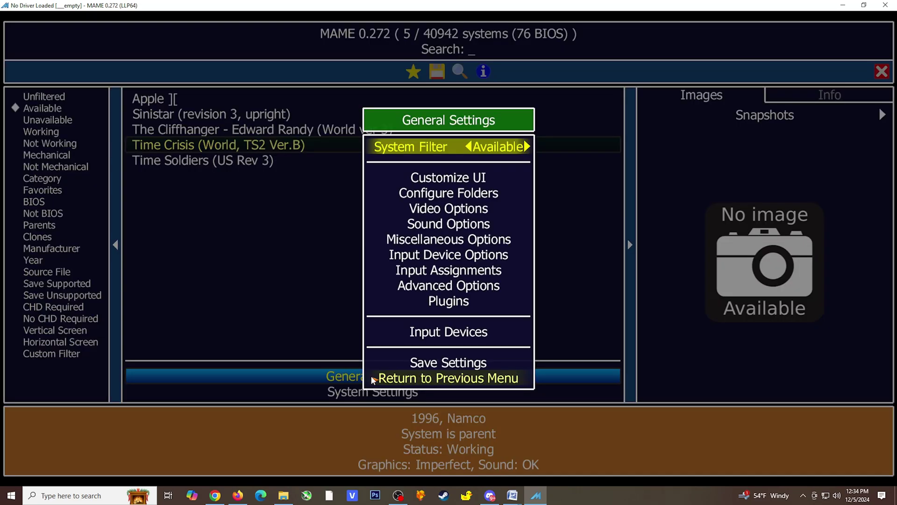
pyautogui.click(469, 274)
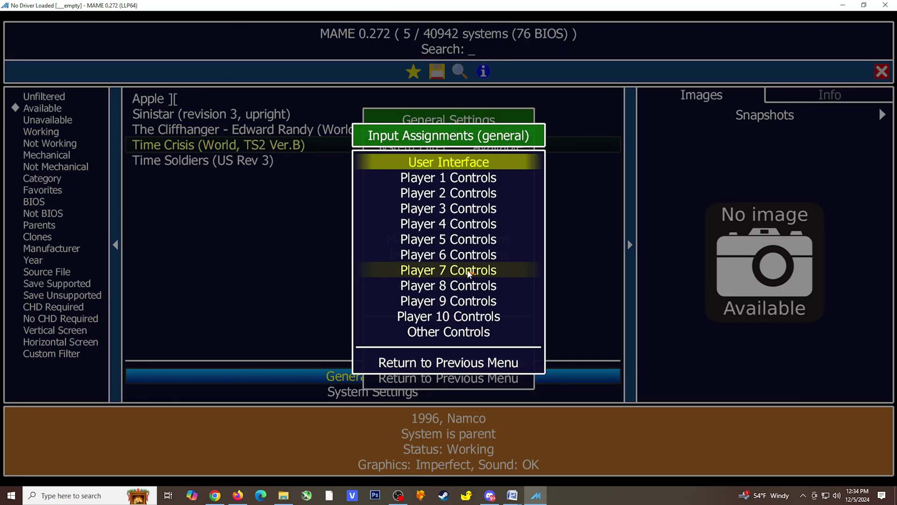
pyautogui.click(465, 164)
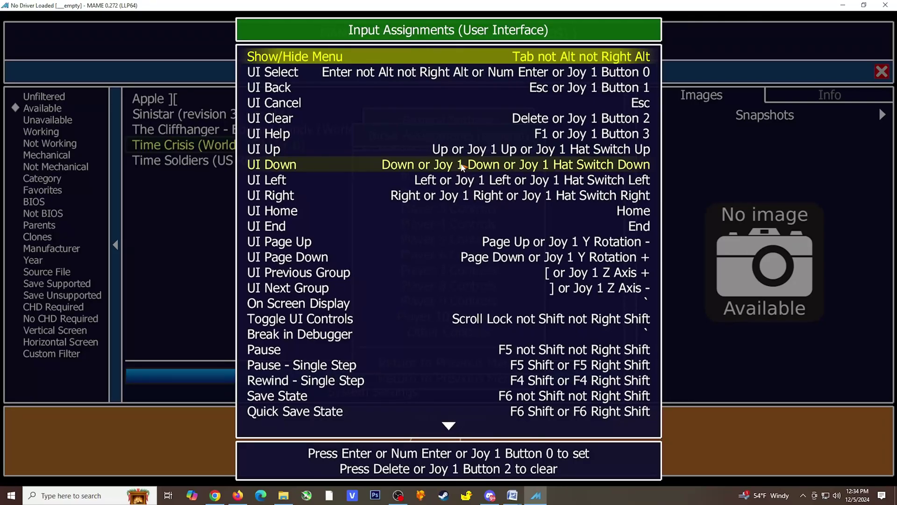
pyautogui.press('Escape')
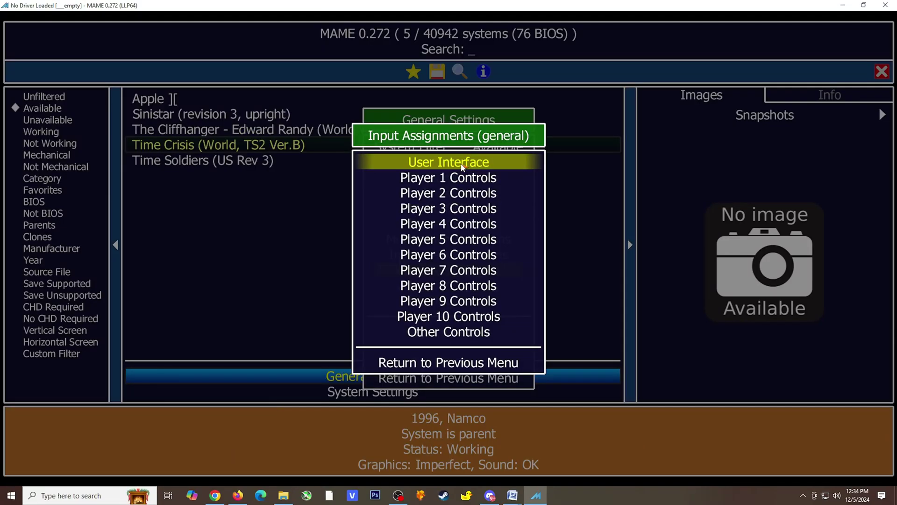
pyautogui.press('Escape')
# Step: Turn on Adjust speed to match refresh rate and Low latency in the general advanced options
pyautogui.press('Down')
pyautogui.press('Return')
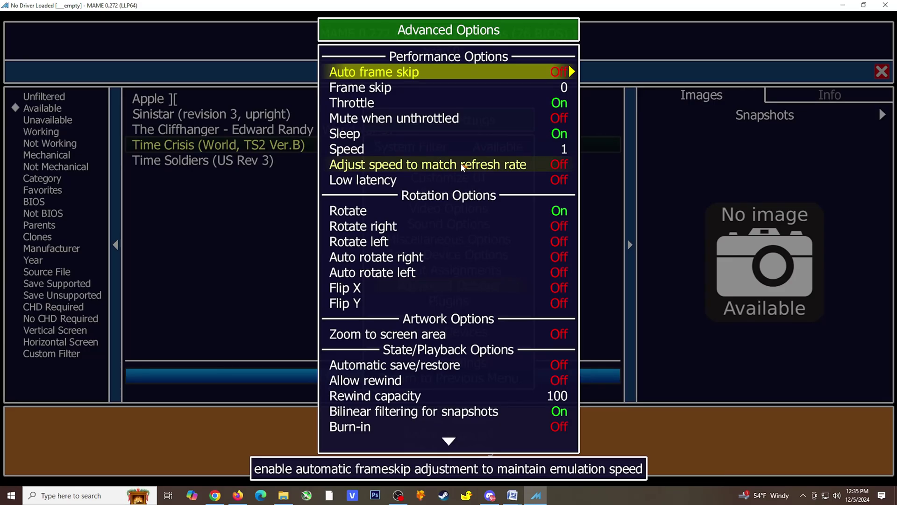
pyautogui.press('Down')
pyautogui.press('Down')
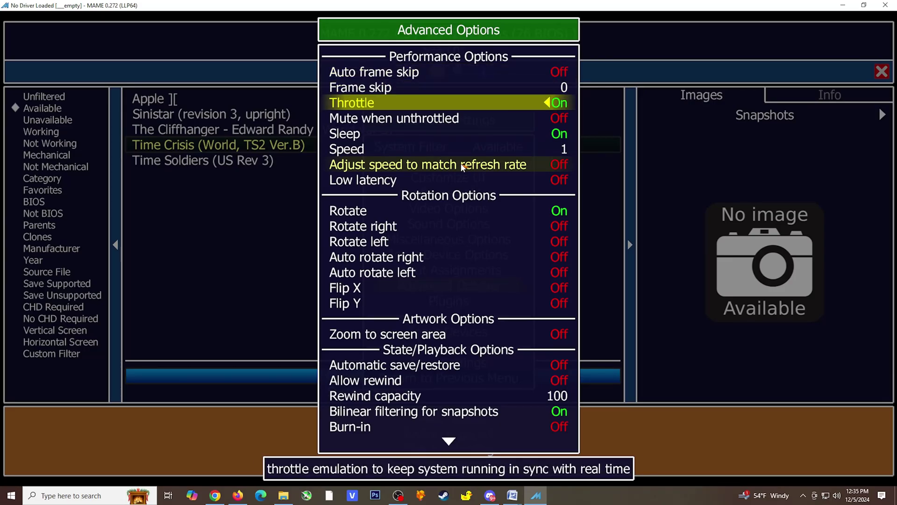
pyautogui.press('Down')
pyautogui.press('Down')
pyautogui.press('Down')
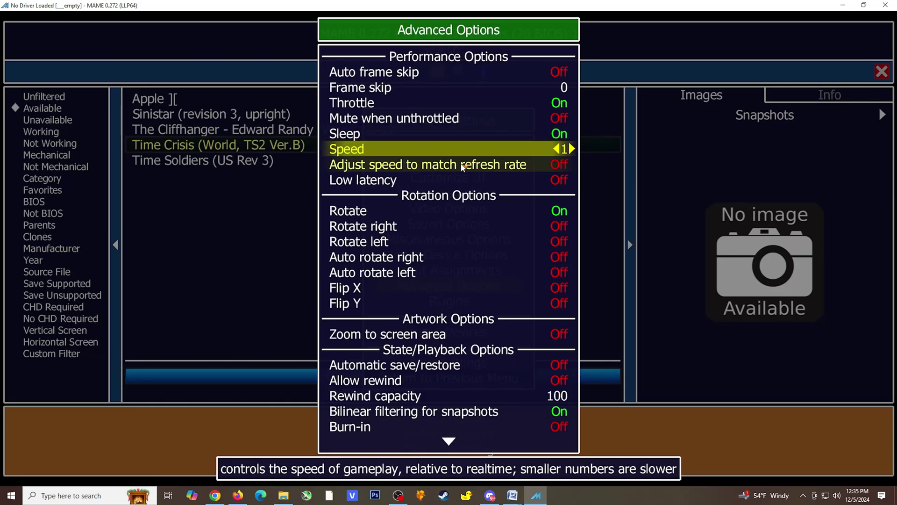
pyautogui.press('Down')
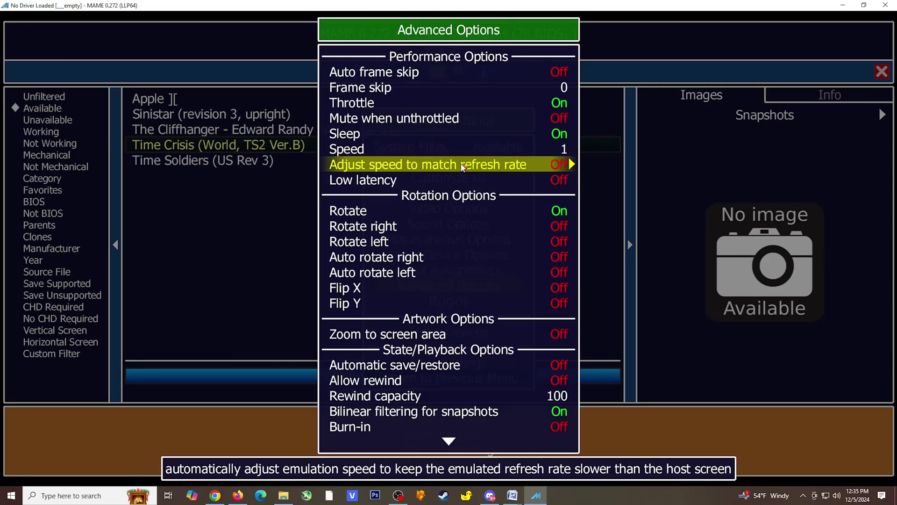
pyautogui.press('Right')
pyautogui.press('Down')
pyautogui.press('Right')
pyautogui.press('Down')
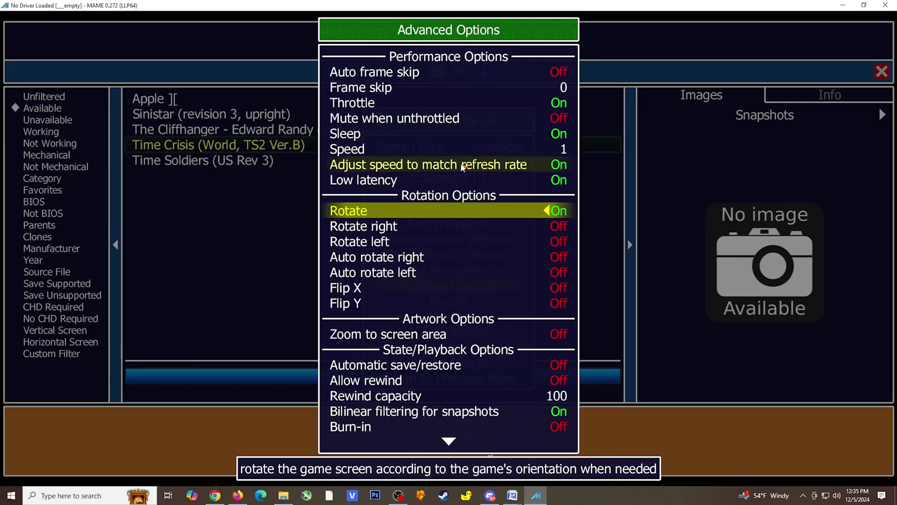
pyautogui.press('Up')
pyautogui.press('Up')
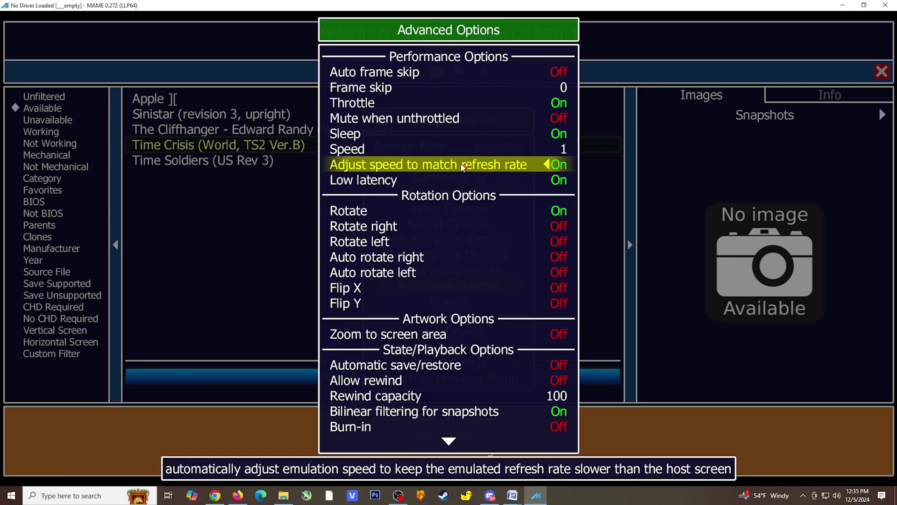
# Step: Leave the advanced options, save the general settings and return to the system list
pyautogui.press('pagedown')
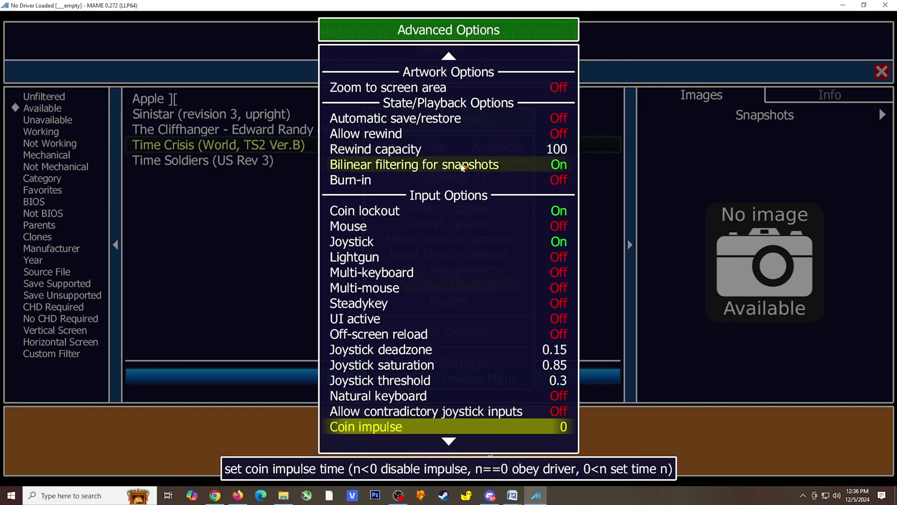
pyautogui.press('Down')
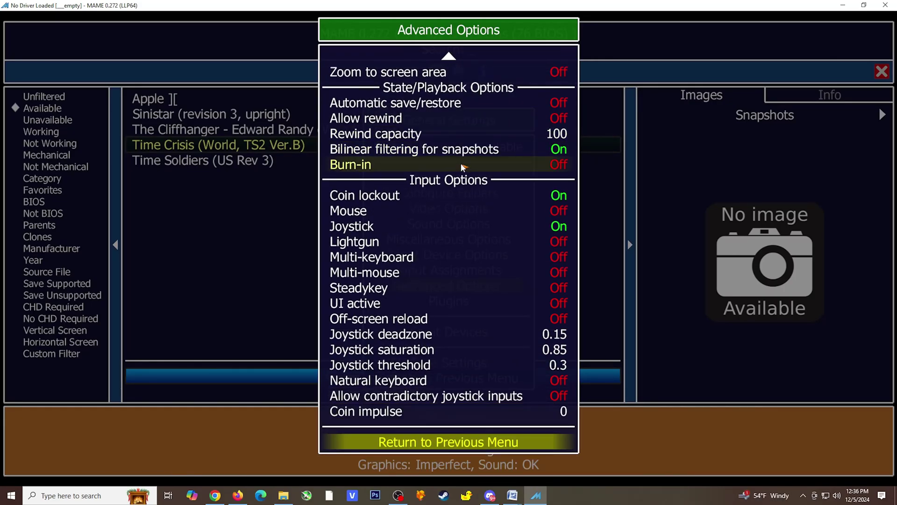
pyautogui.press('Return')
pyautogui.press('Down')
pyautogui.press('Down')
pyautogui.press('Down')
pyautogui.press('Return')
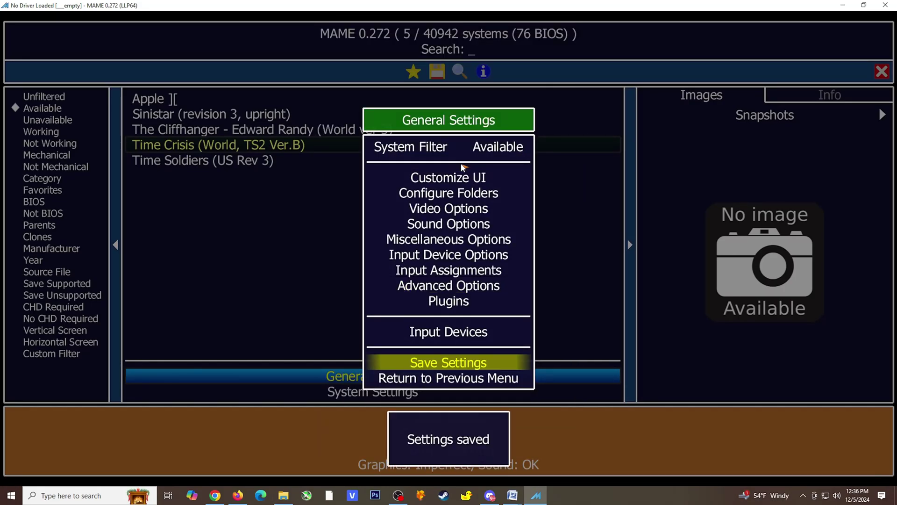
pyautogui.press('Down')
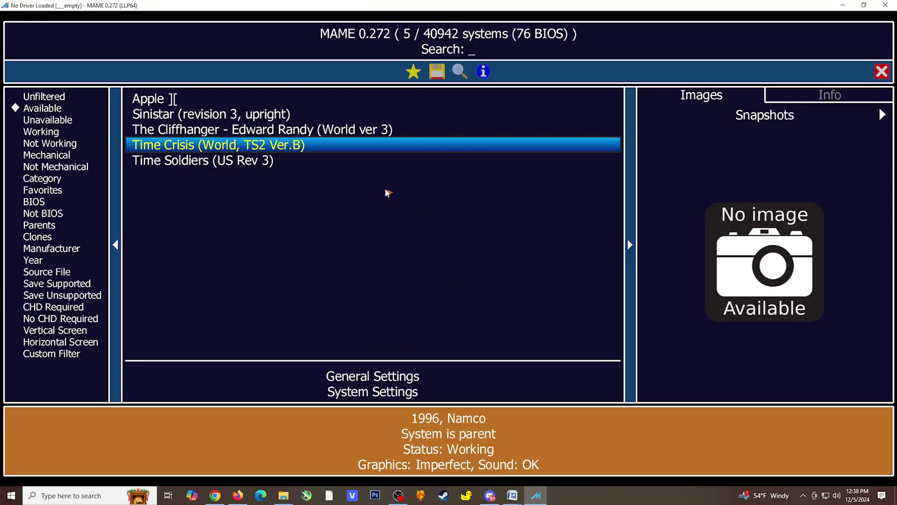
# Step: Launch Time Crisis (World, TS2 Ver.B) and continue past the known-problems notice
pyautogui.press('Return')
pyautogui.press('Return')
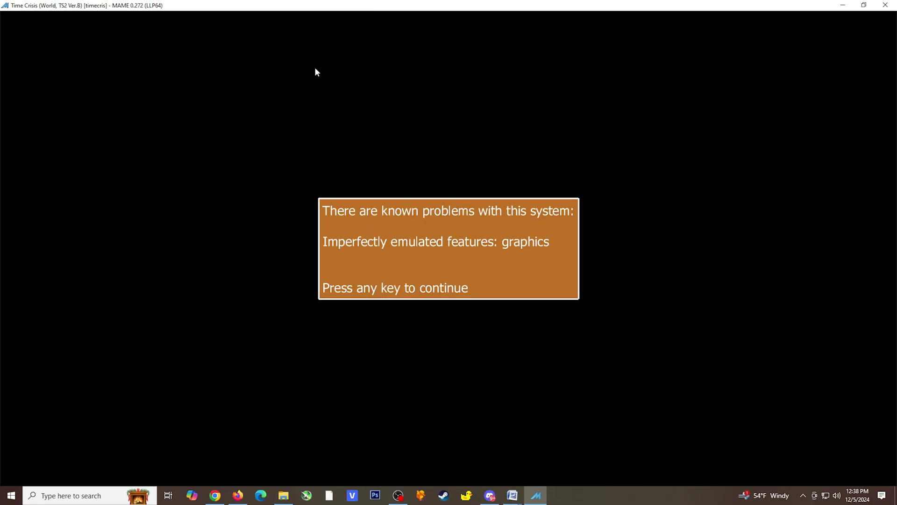
pyautogui.press('Return')
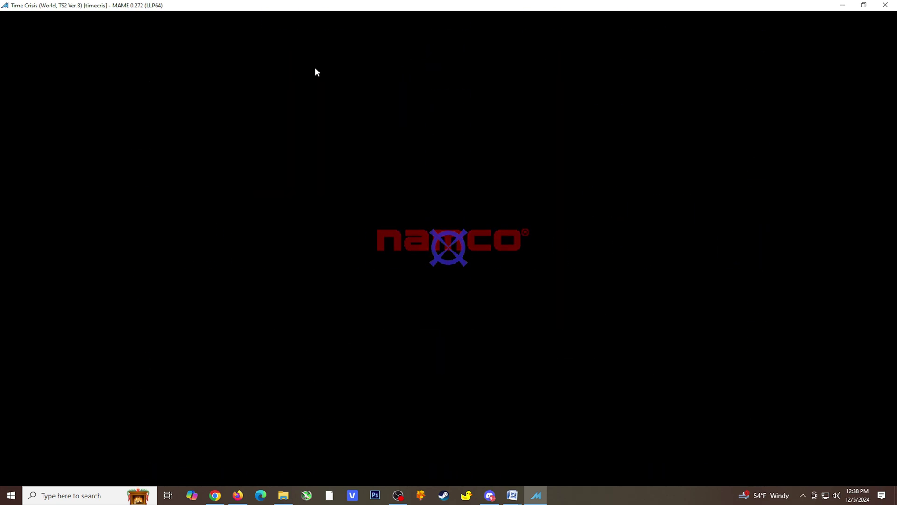
# Step: Open the input assignments for this system from Time Crisis's in-game input settings
pyautogui.press('Tab')
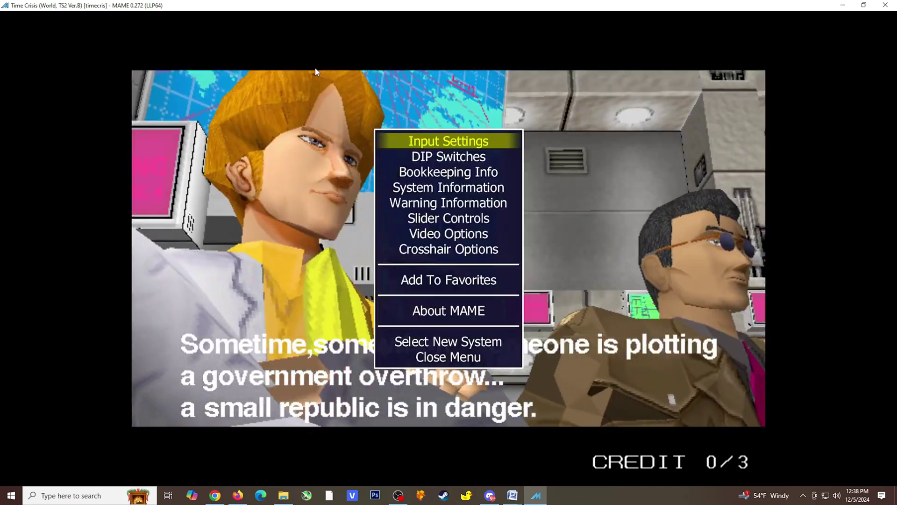
pyautogui.press('Down')
pyautogui.press('Down')
pyautogui.press('Up')
pyautogui.press('Up')
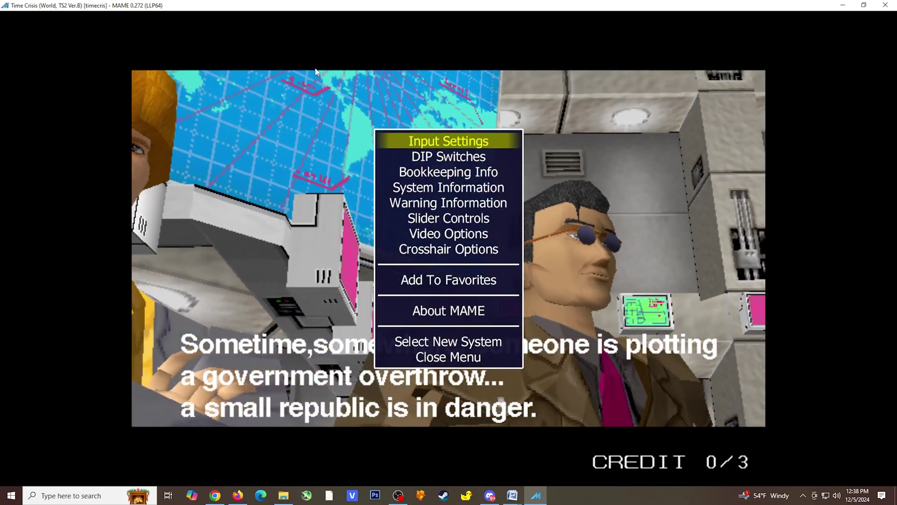
pyautogui.press('Return')
pyautogui.press('Down')
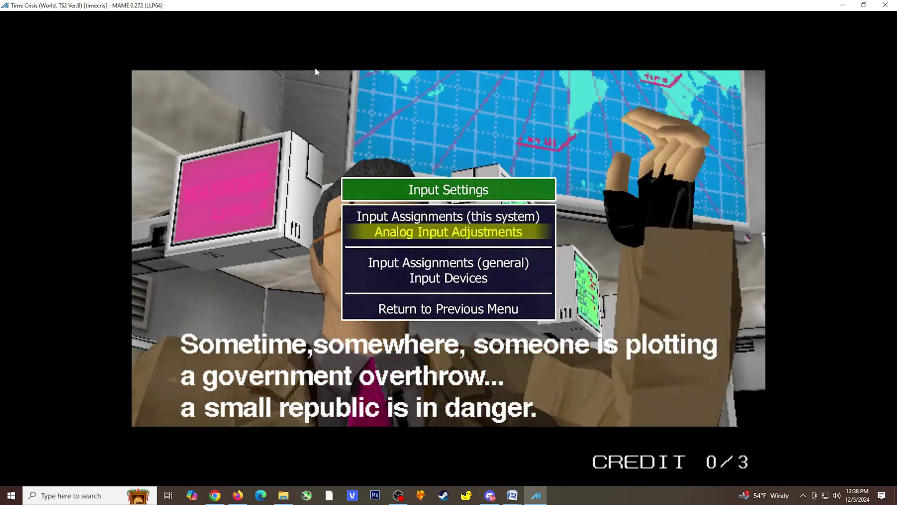
pyautogui.press('Down')
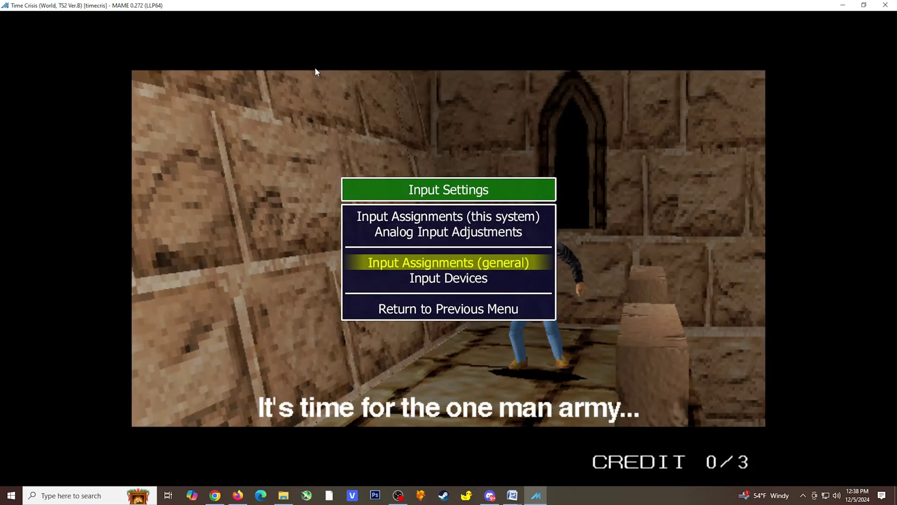
pyautogui.press('Up')
pyautogui.press('Up')
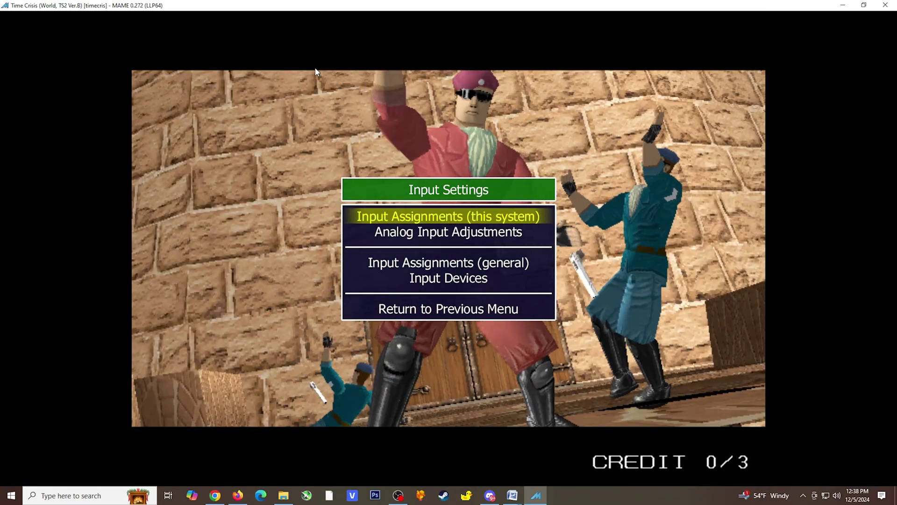
pyautogui.press('Return')
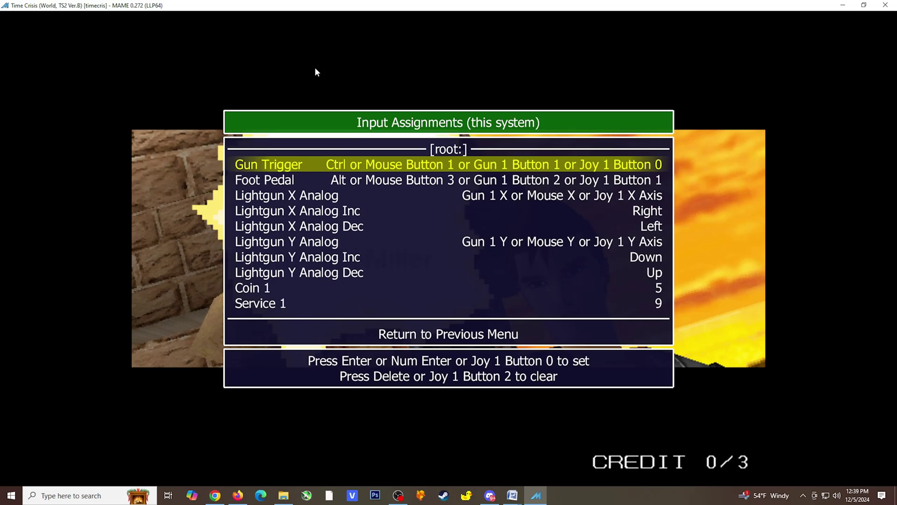
# Step: Assign Coin 1 to Joy 1 Button 6 Joy 2 Back for this system and return to the game
pyautogui.press('Down')
pyautogui.press('Down')
pyautogui.press('Down')
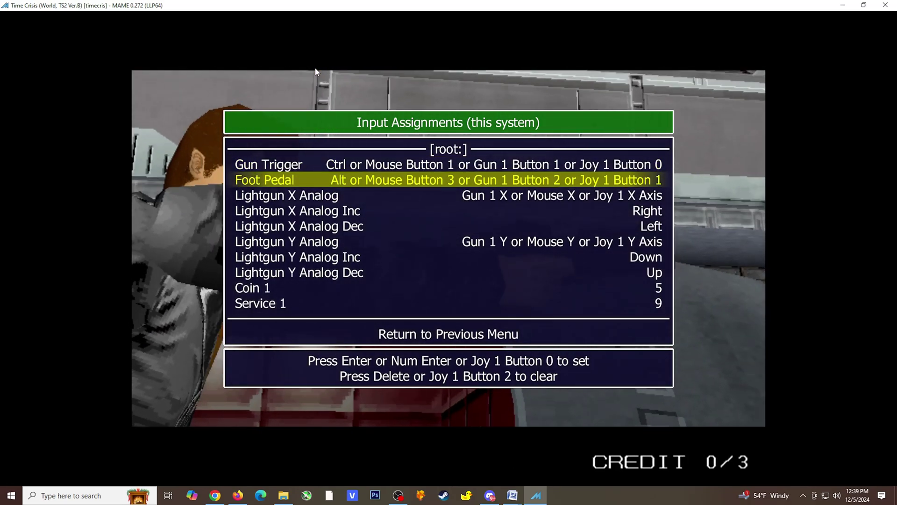
pyautogui.press('Down')
pyautogui.press('Down')
pyautogui.press('Down')
pyautogui.press('Down')
pyautogui.press('Down')
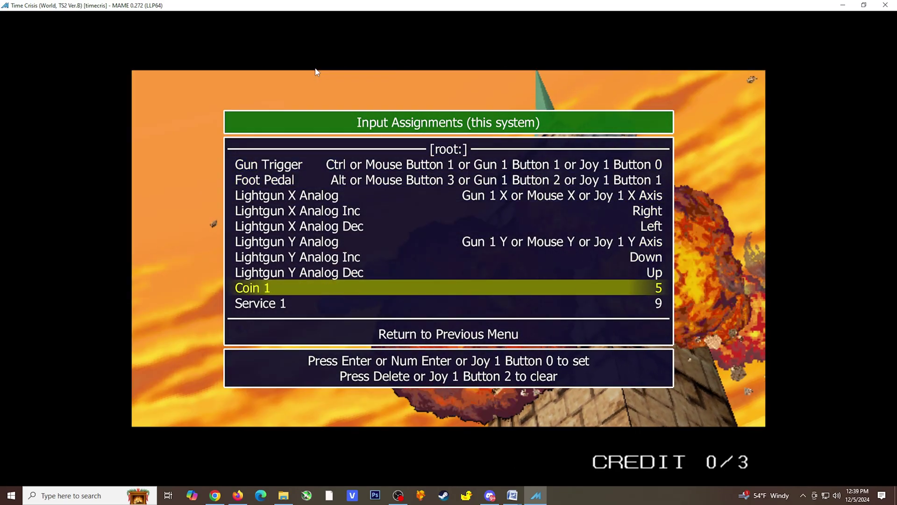
pyautogui.press('Return')
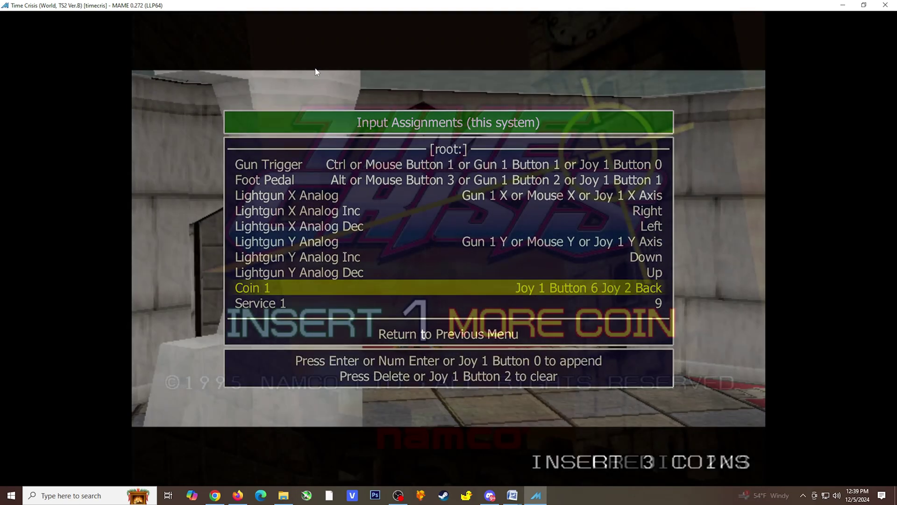
pyautogui.press('Tab')
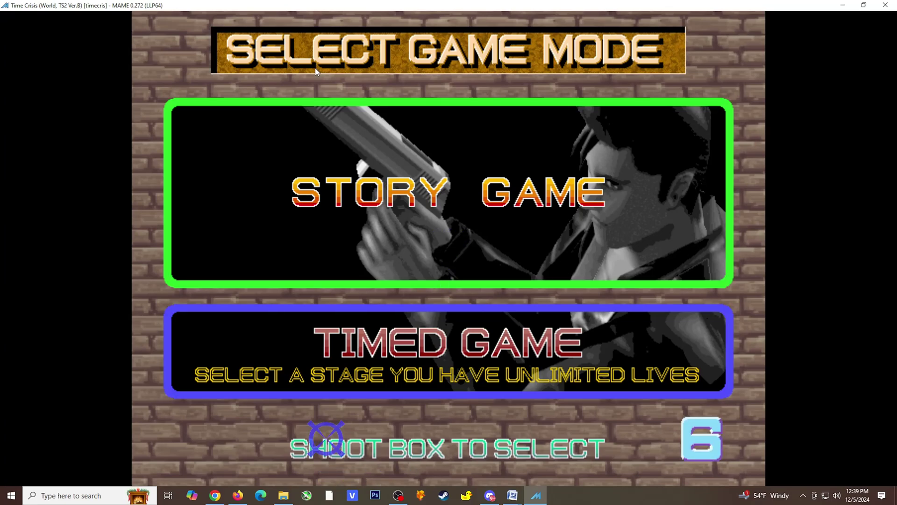
# Step: Start a Story Game in Time Crisis and test the foot pedal and gun trigger by playing through the opening shootout
pyautogui.click(448, 247)
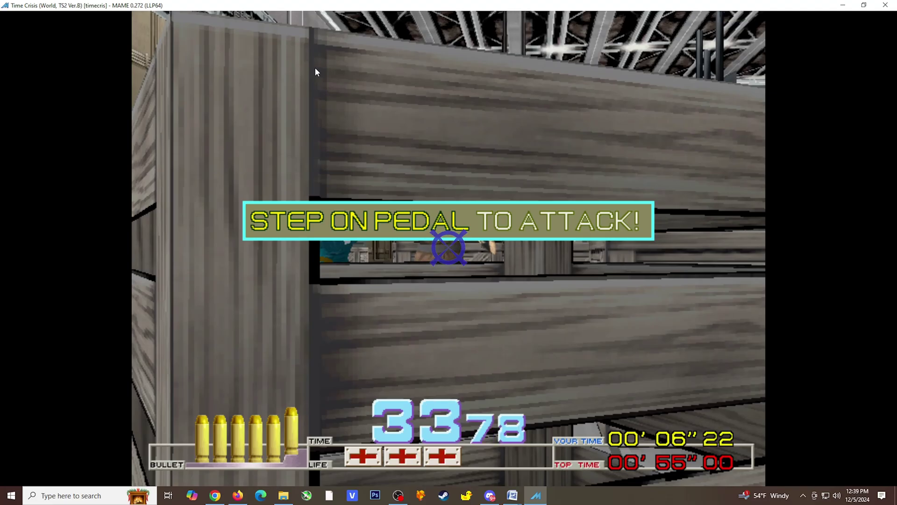
pyautogui.press('alt')
pyautogui.press('ctrl')
pyautogui.press('ctrl')
pyautogui.press('ctrl')
pyautogui.press('ctrl')
pyautogui.press('ctrl')
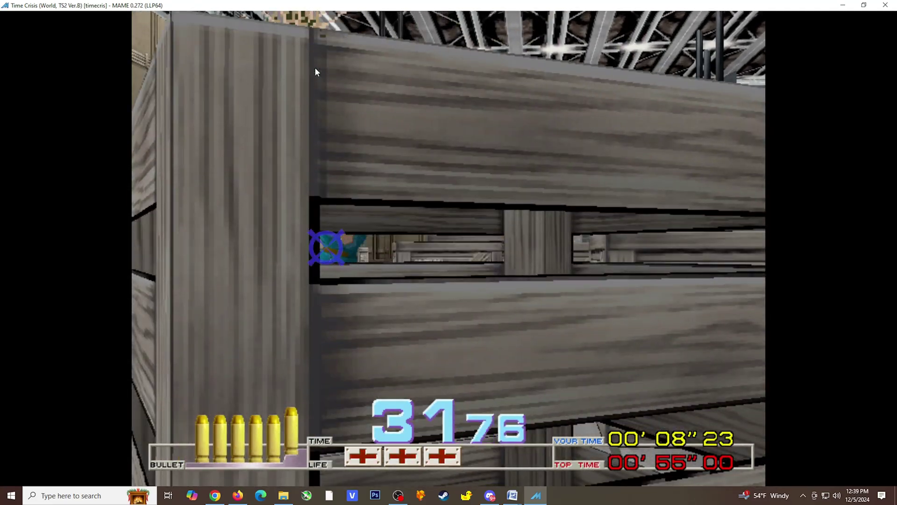
pyautogui.press('alt')
pyautogui.press('alt')
pyautogui.press('alt')
pyautogui.press('ctrl')
pyautogui.press('alt')
pyautogui.press('alt')
pyautogui.press('alt')
pyautogui.press('alt')
pyautogui.press('alt')
pyautogui.press('alt')
pyautogui.press('ctrl')
pyautogui.press('alt')
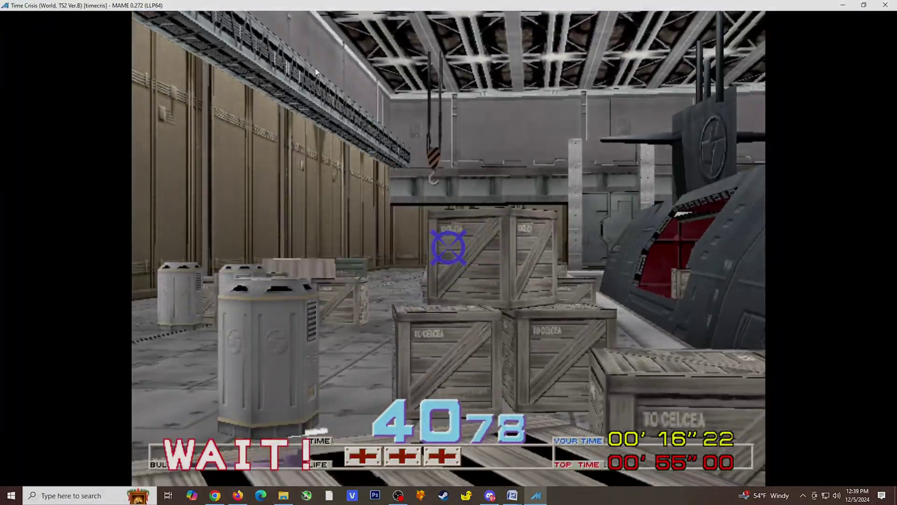